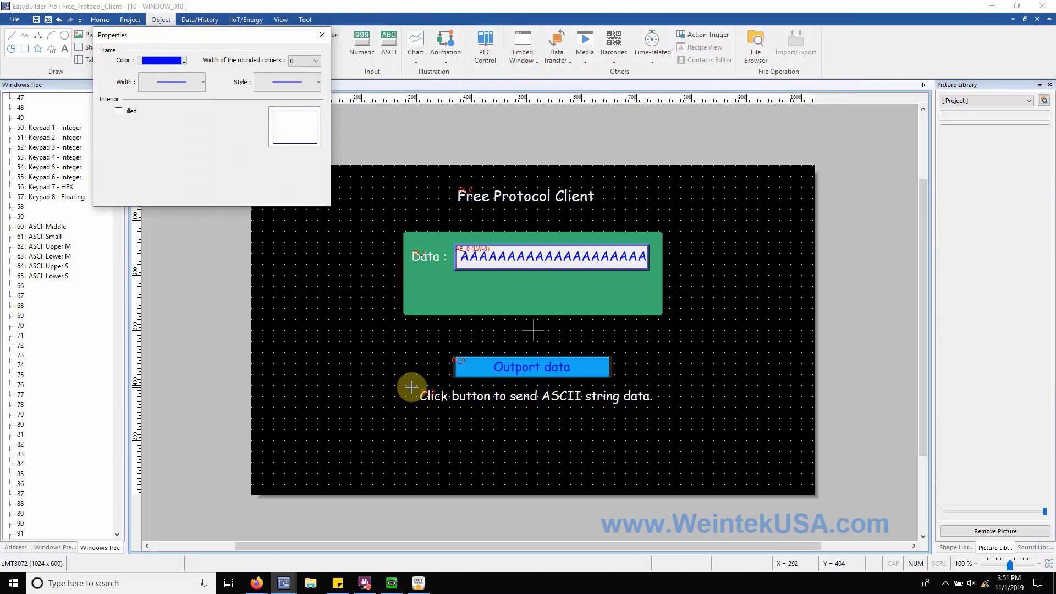
Step: Select the caption and title text objects, then close the shape Properties panel and deselect
drag(412, 382, 668, 409)
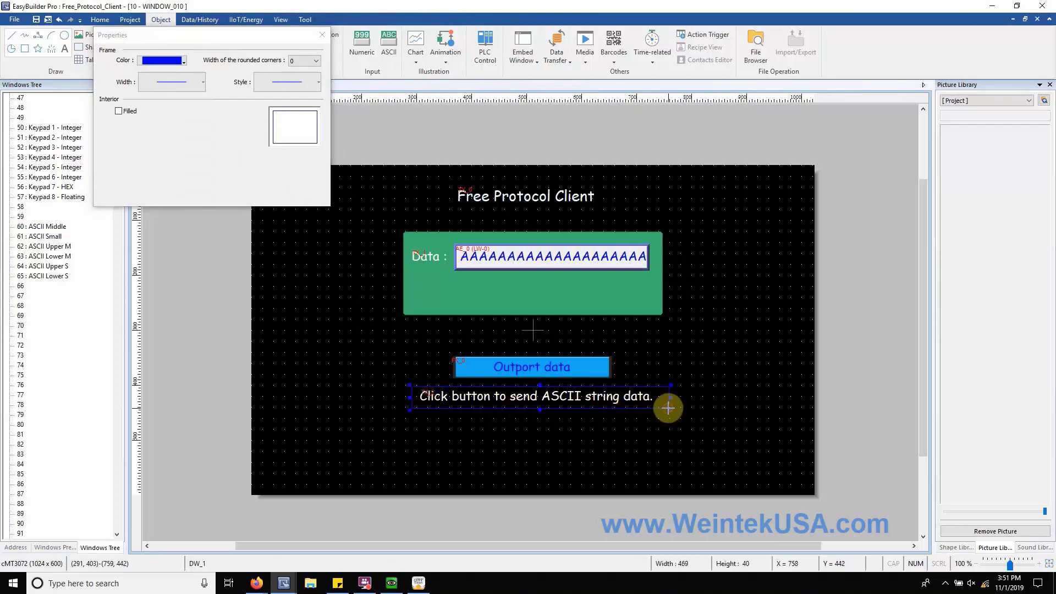
drag(432, 178, 555, 211)
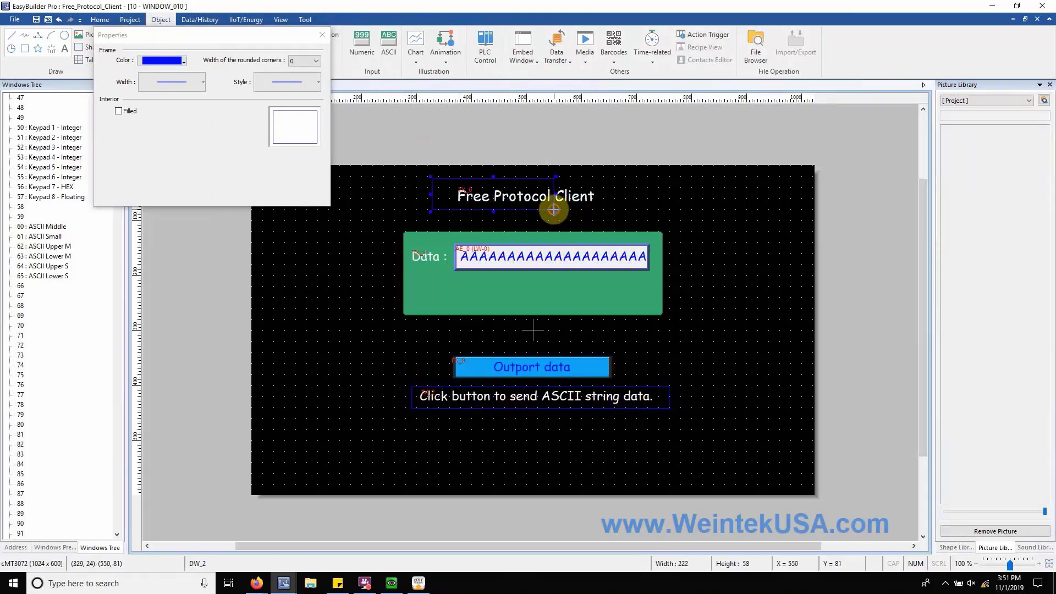
click(323, 35)
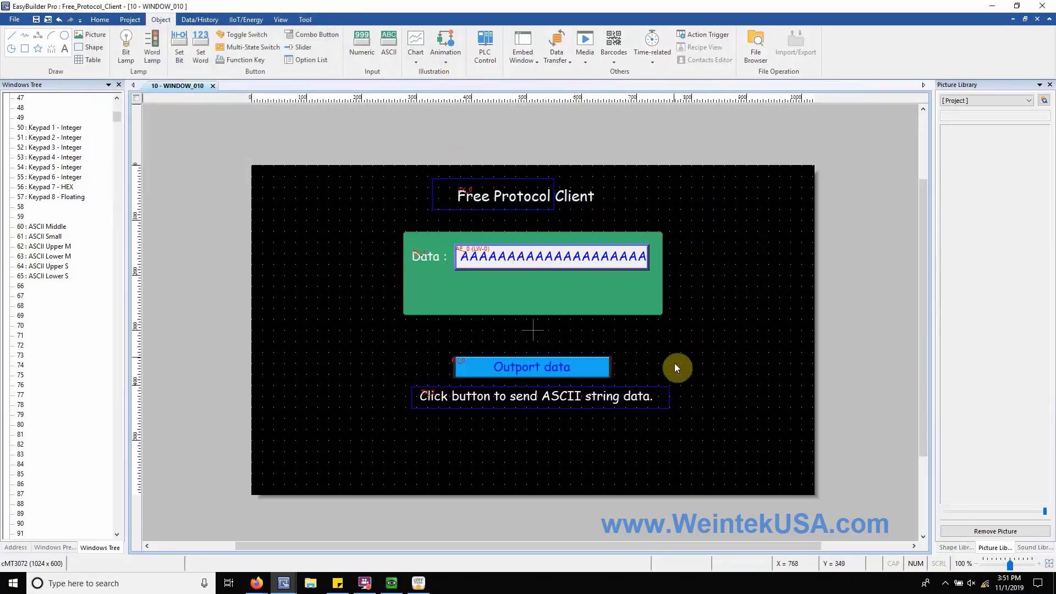
click(669, 390)
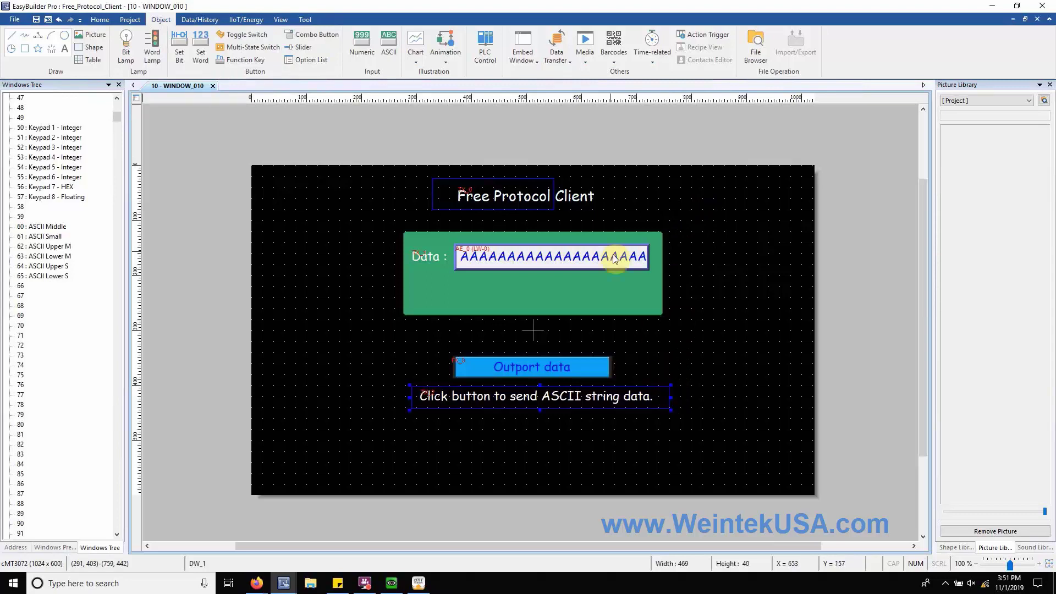
click(555, 213)
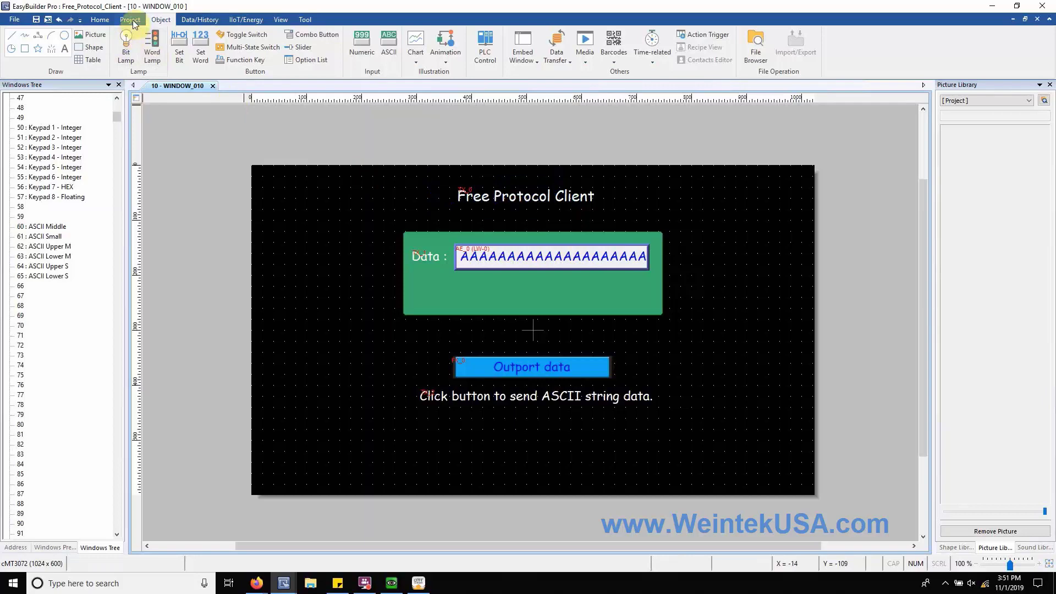
Step: Open System Parameter Settings and inspect the Free Protocol device at 192.168.1.103, port 8010
click(104, 20)
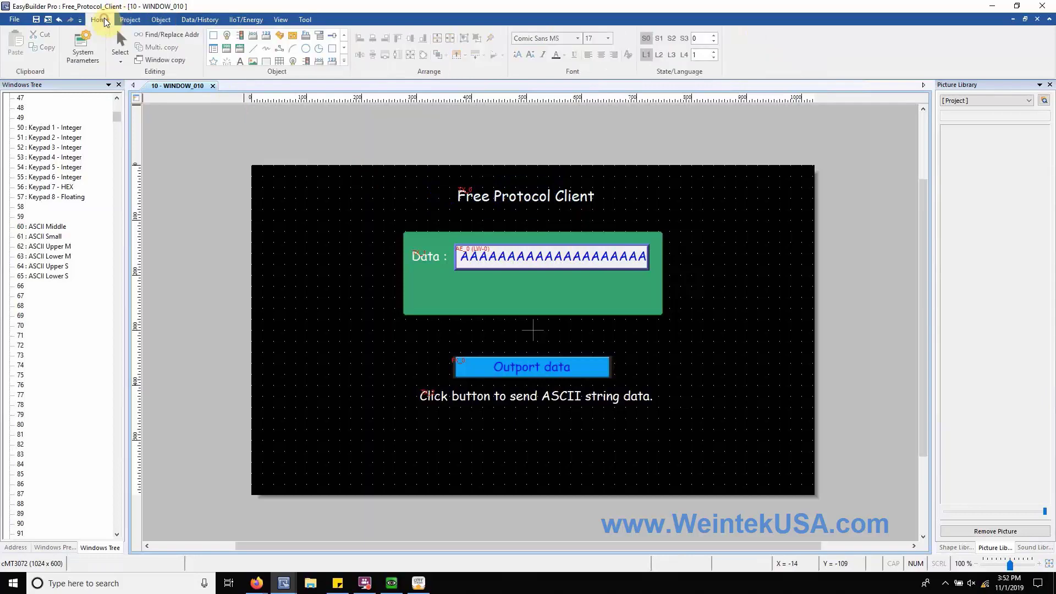
click(83, 50)
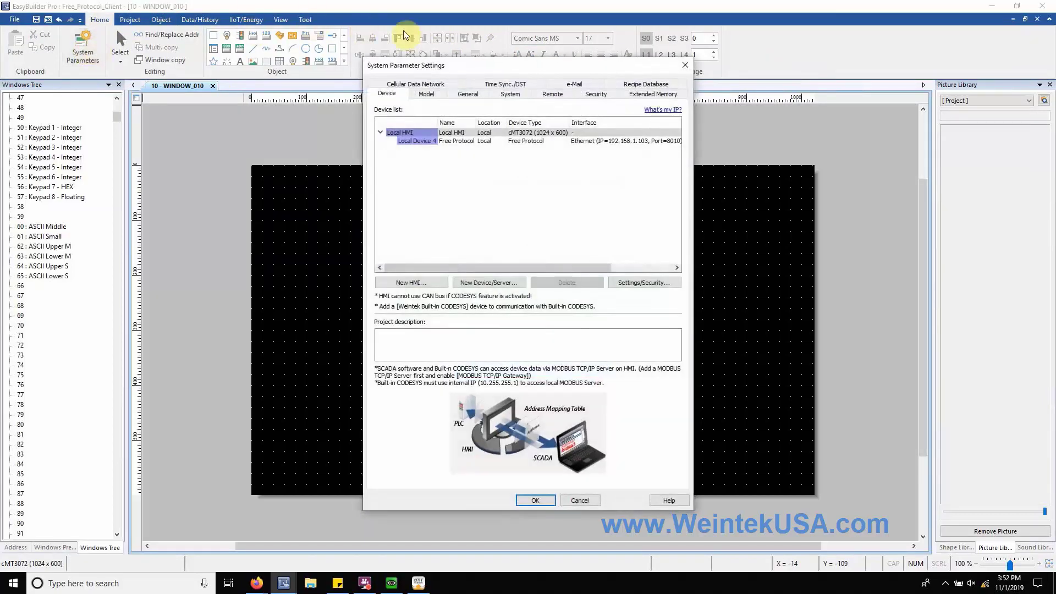
drag(455, 65, 139, 93)
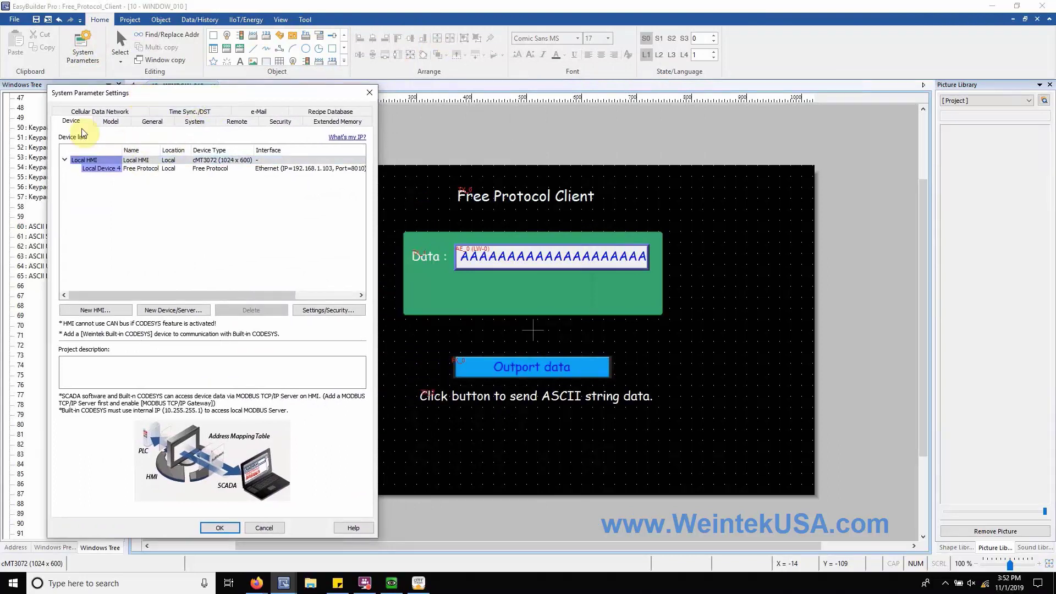
click(210, 170)
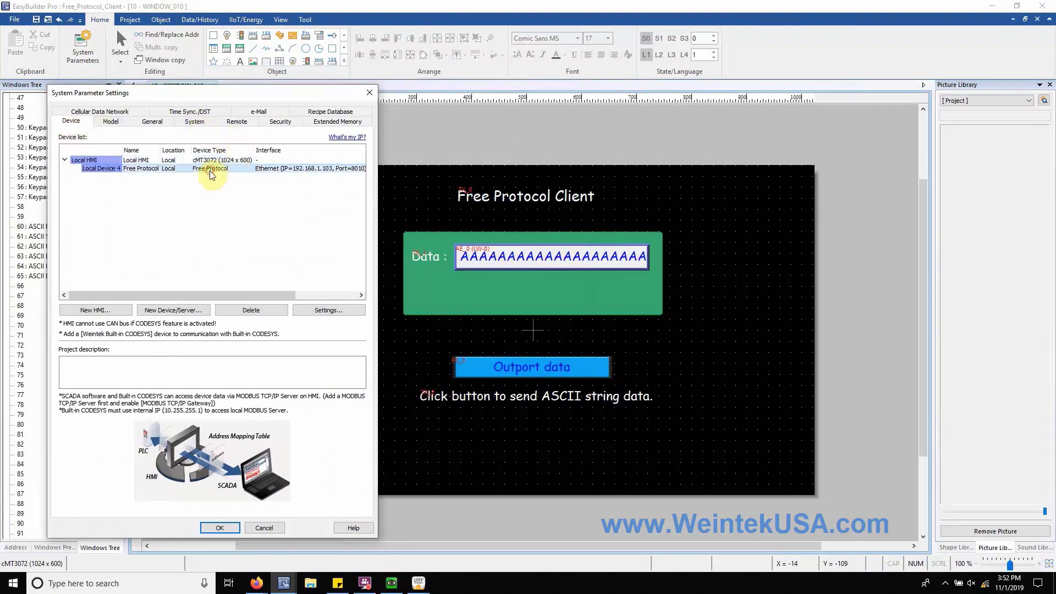
scroll(237, 295, right, 1)
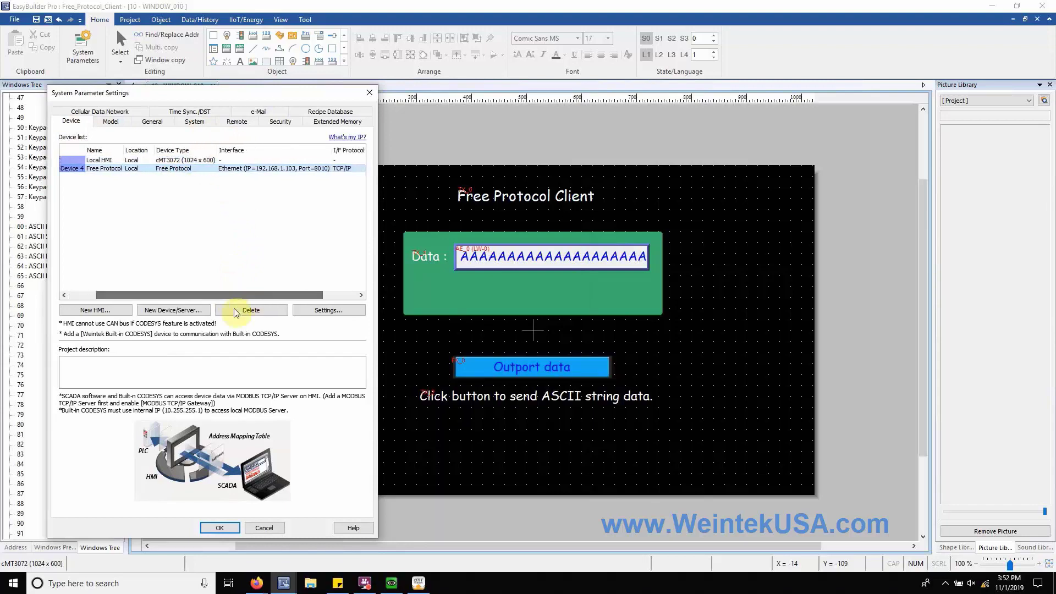
click(194, 311)
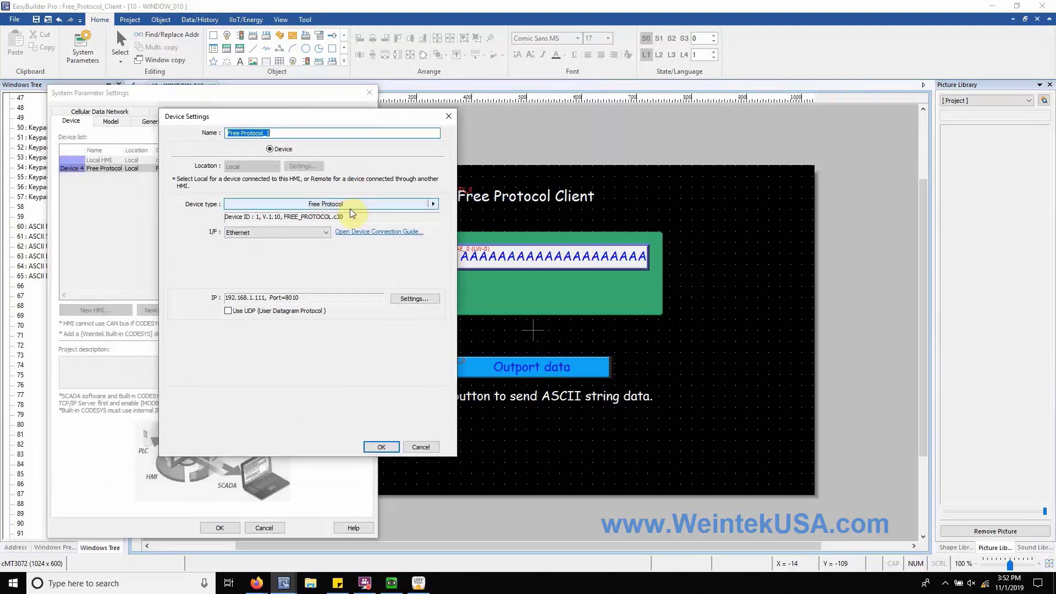
click(352, 207)
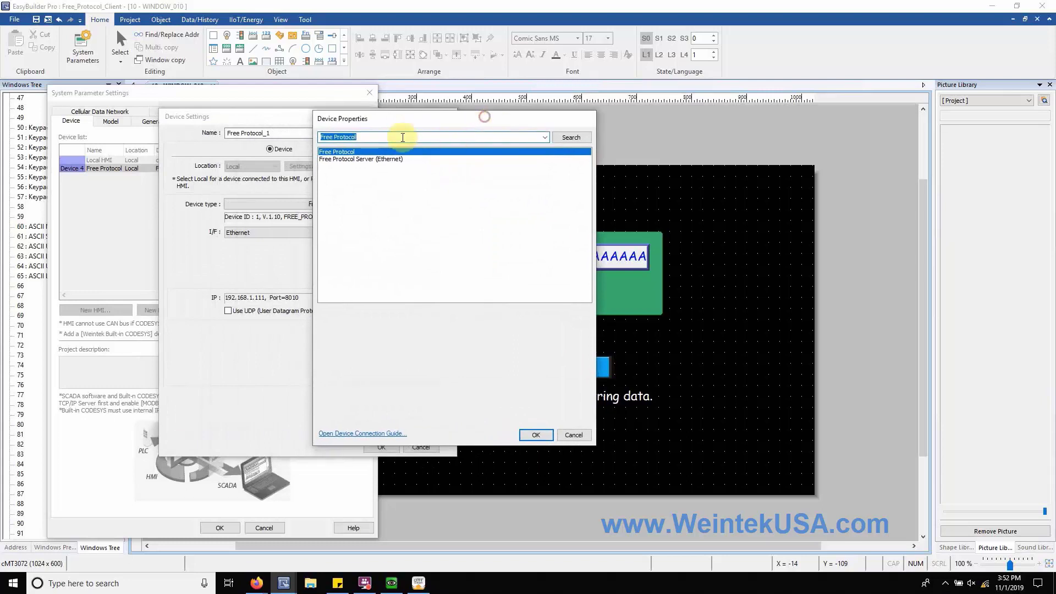
click(570, 139)
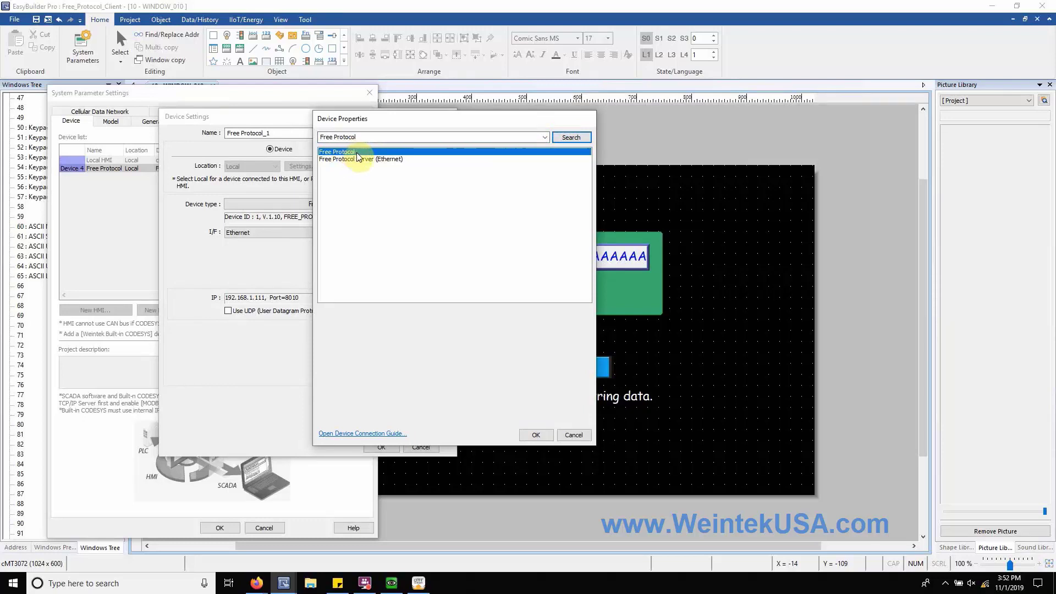
click(404, 160)
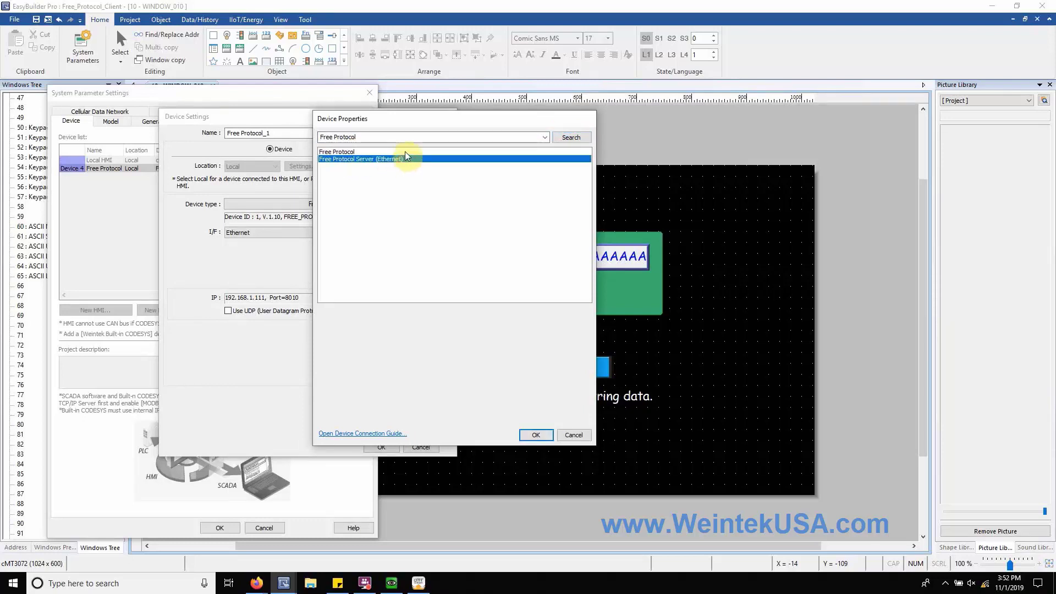
click(406, 153)
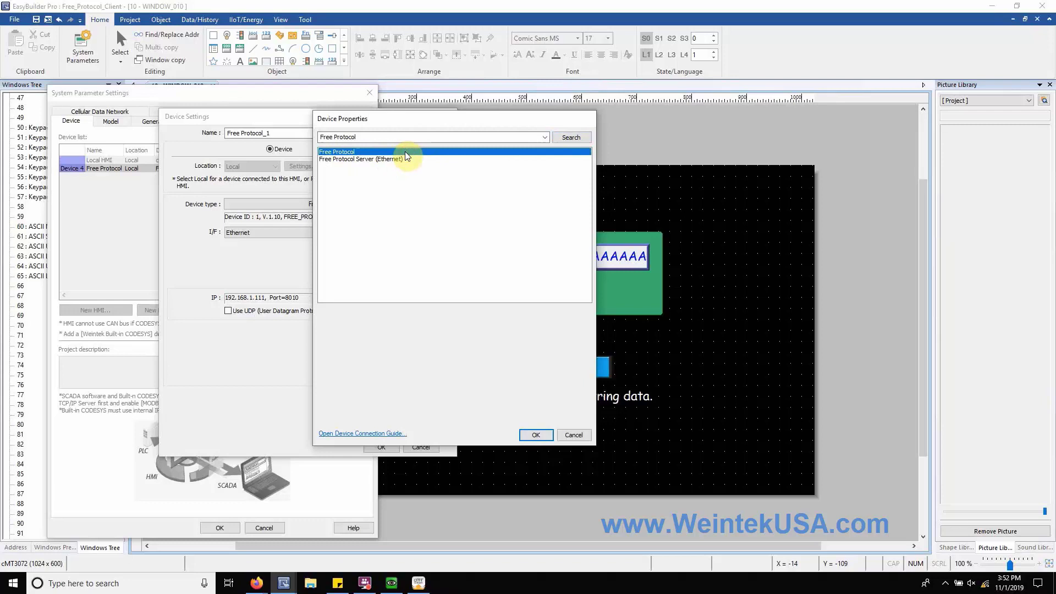
click(405, 160)
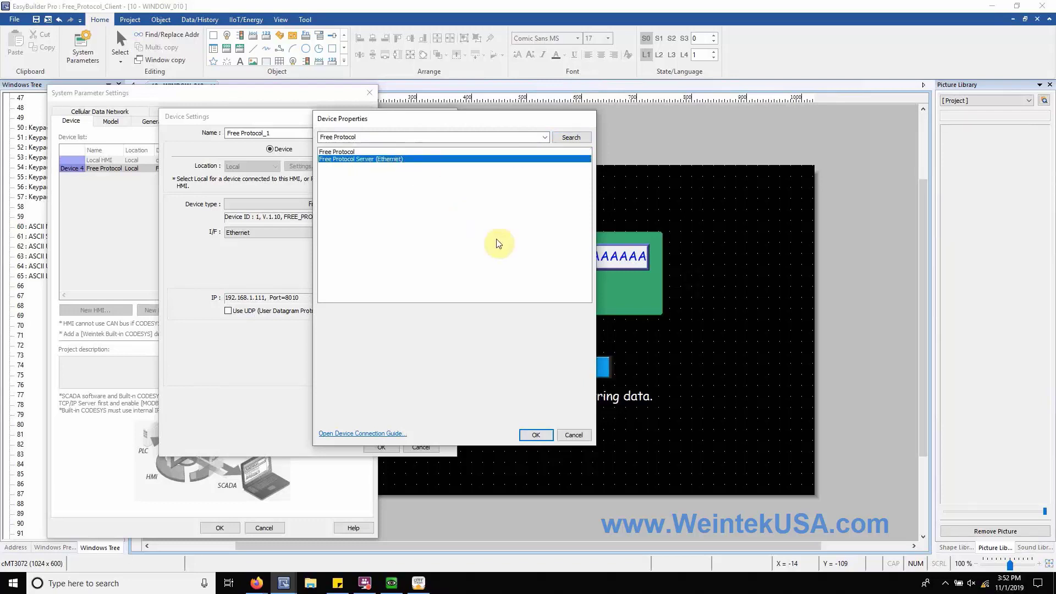
click(574, 436)
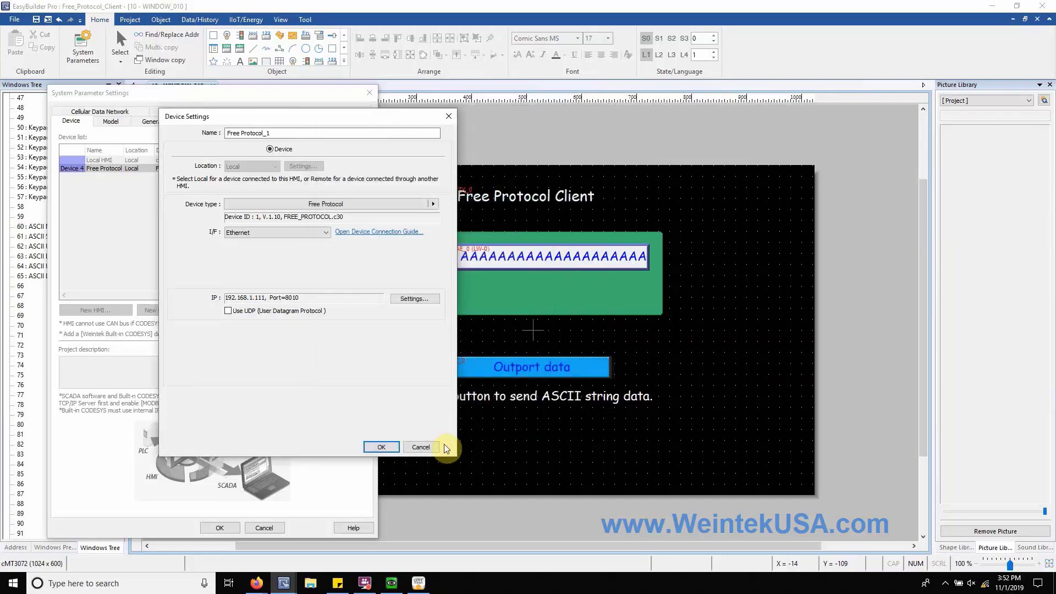
click(422, 448)
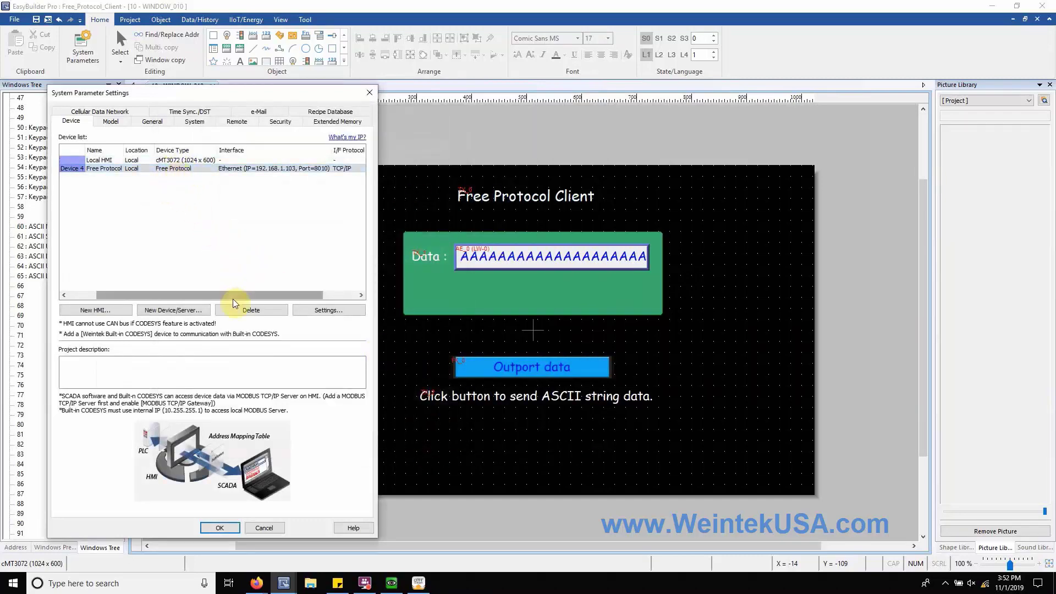
Step: Review the device's I/F Protocol and Station No. columns, then accept System Parameter Settings
drag(236, 295, 274, 292)
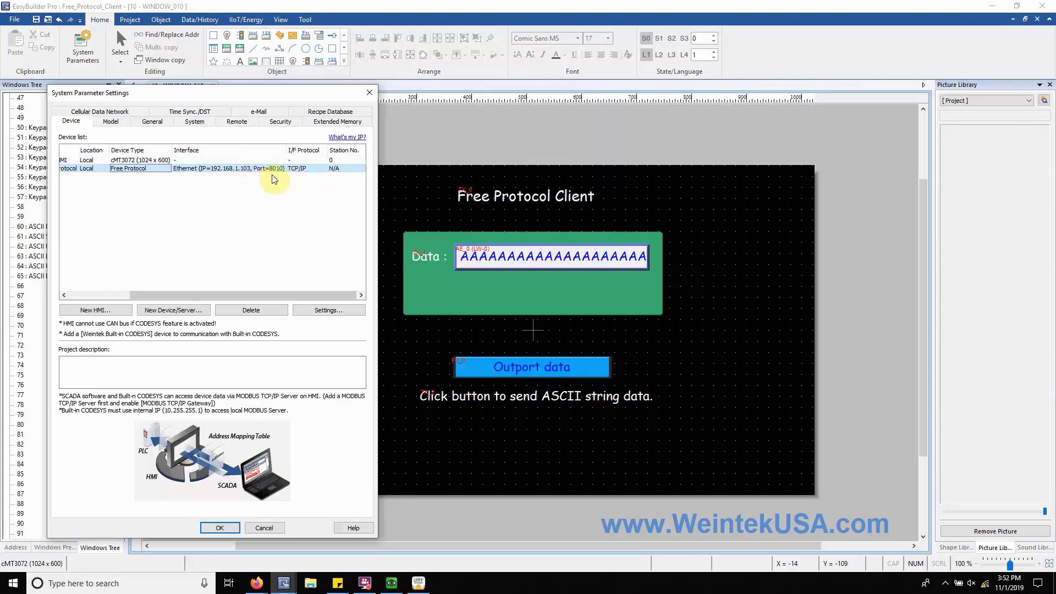
click(221, 528)
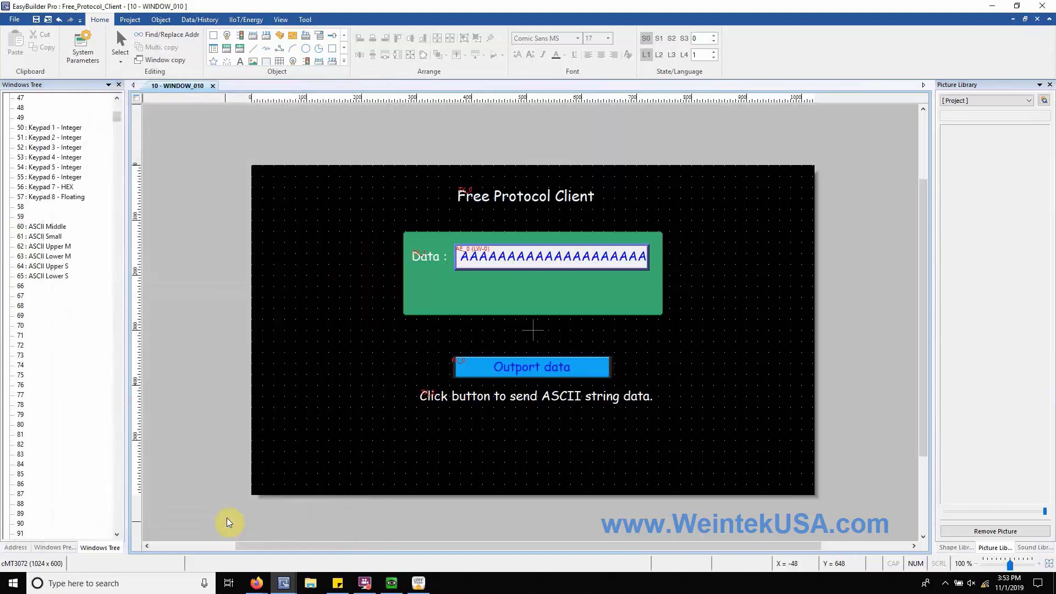
double_click(601, 256)
drag(599, 83, 840, 77)
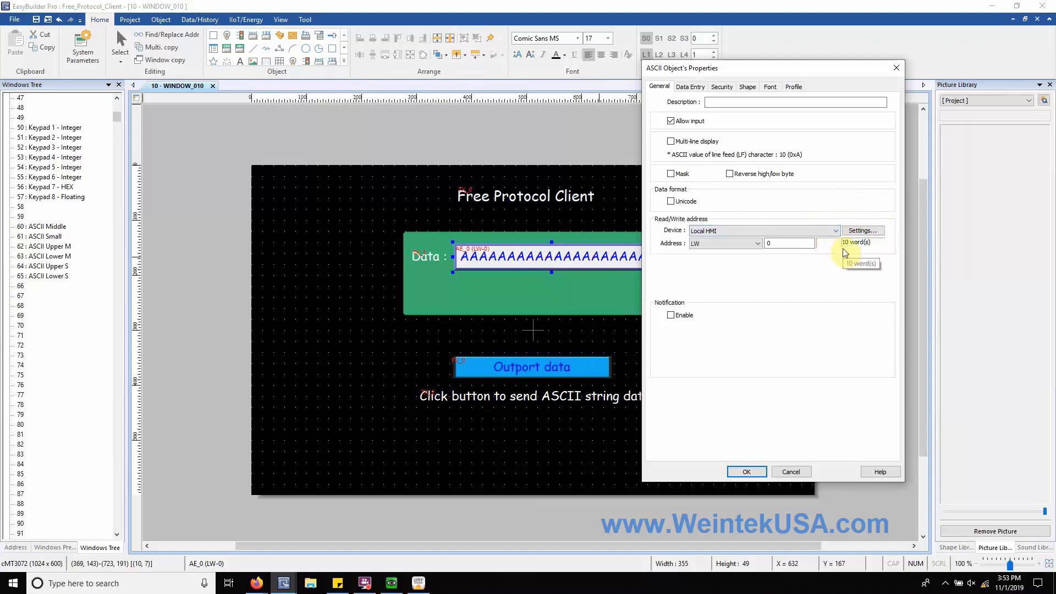
click(747, 471)
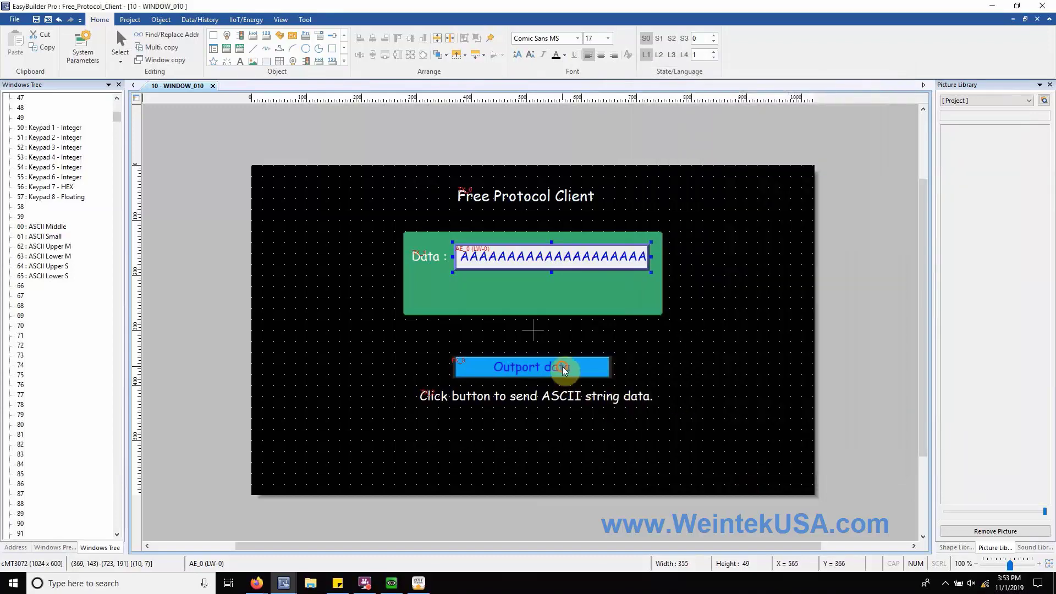
double_click(564, 370)
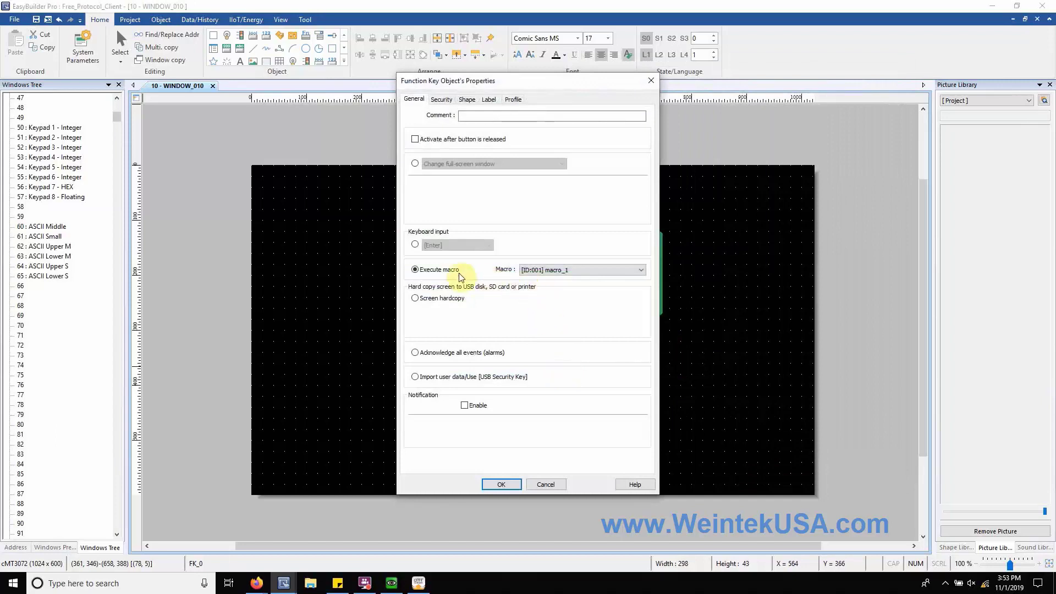
click(498, 489)
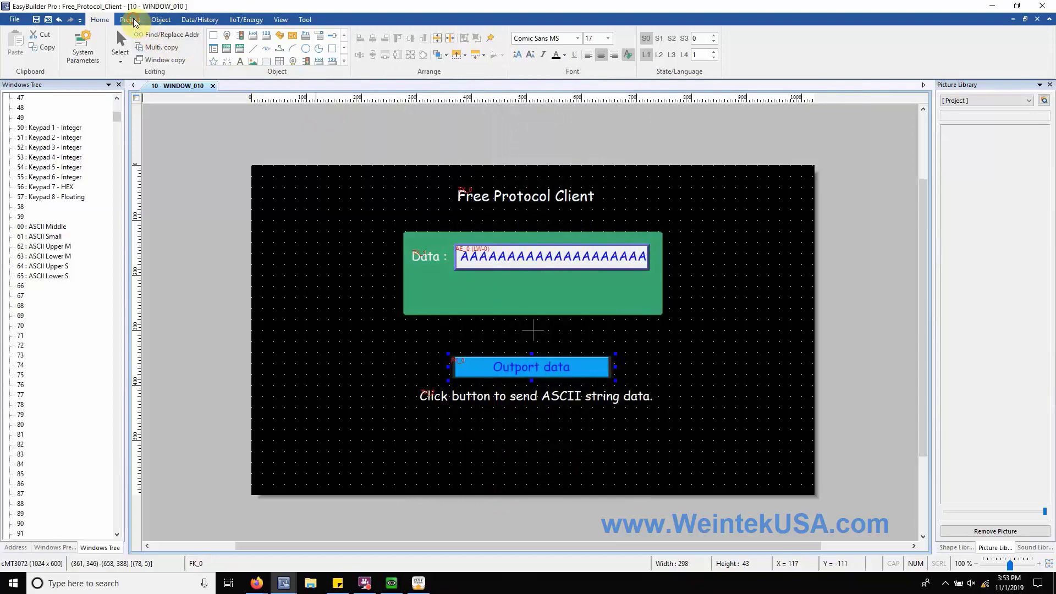
click(131, 19)
Step: Review the client's macro_1 code and its Text[20] declaration, then switch to the Free_Protocol_Server project
click(420, 32)
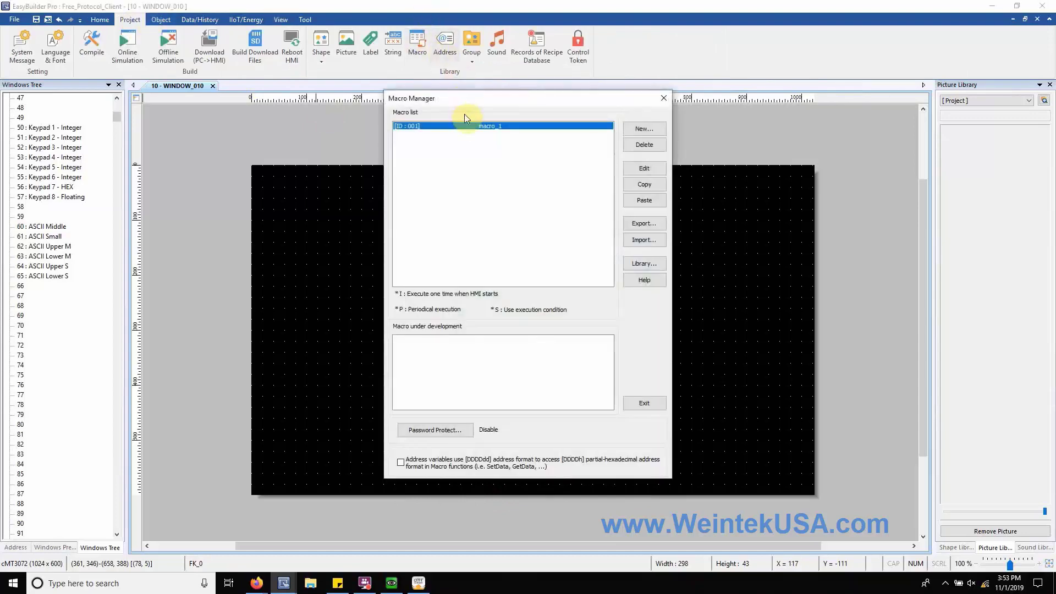
double_click(463, 126)
click(192, 114)
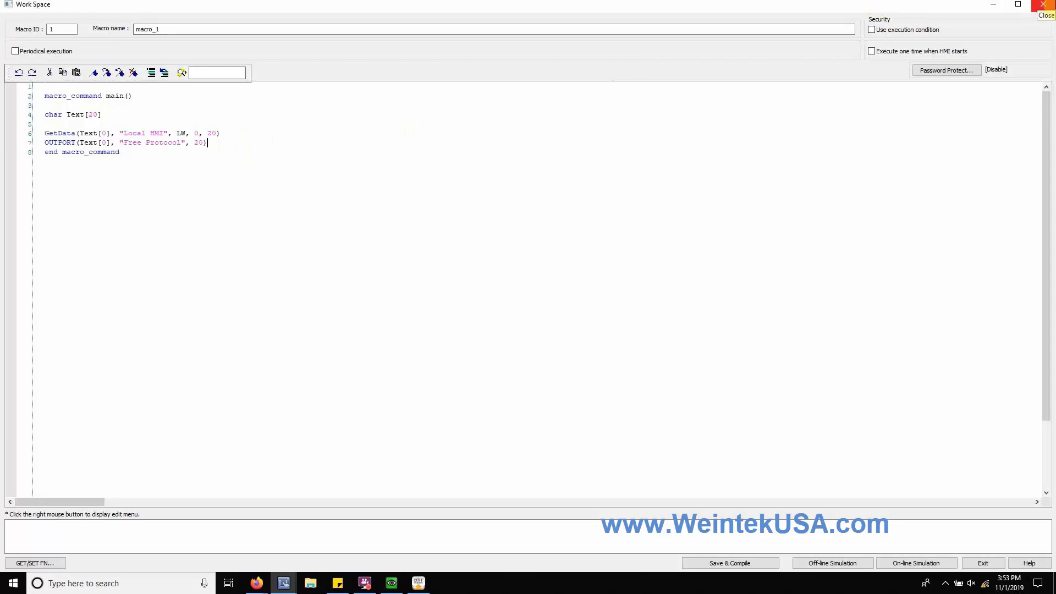
click(1044, 4)
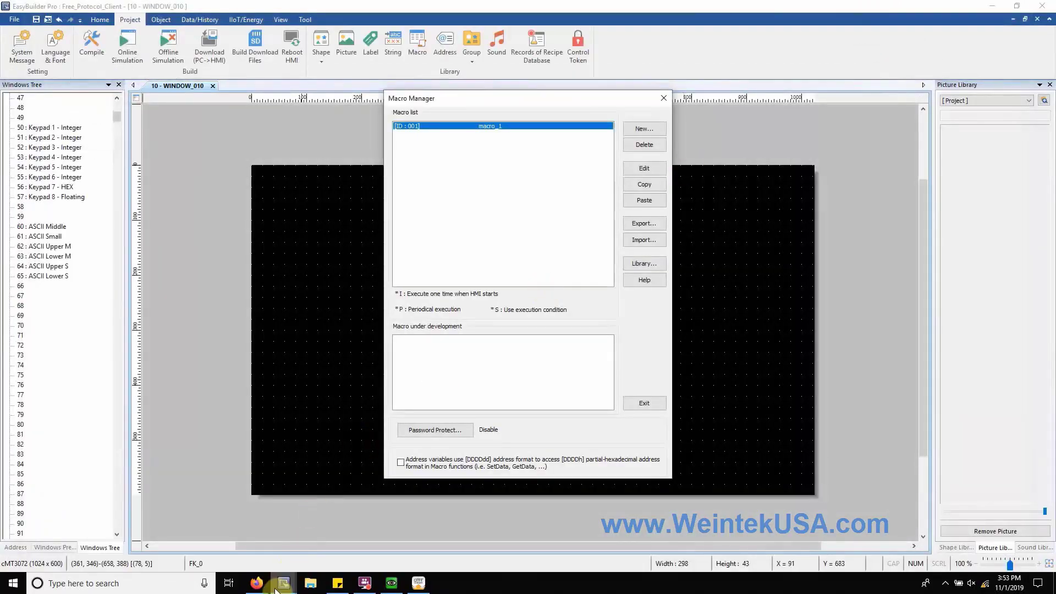
mouse_move(278, 589)
click(308, 552)
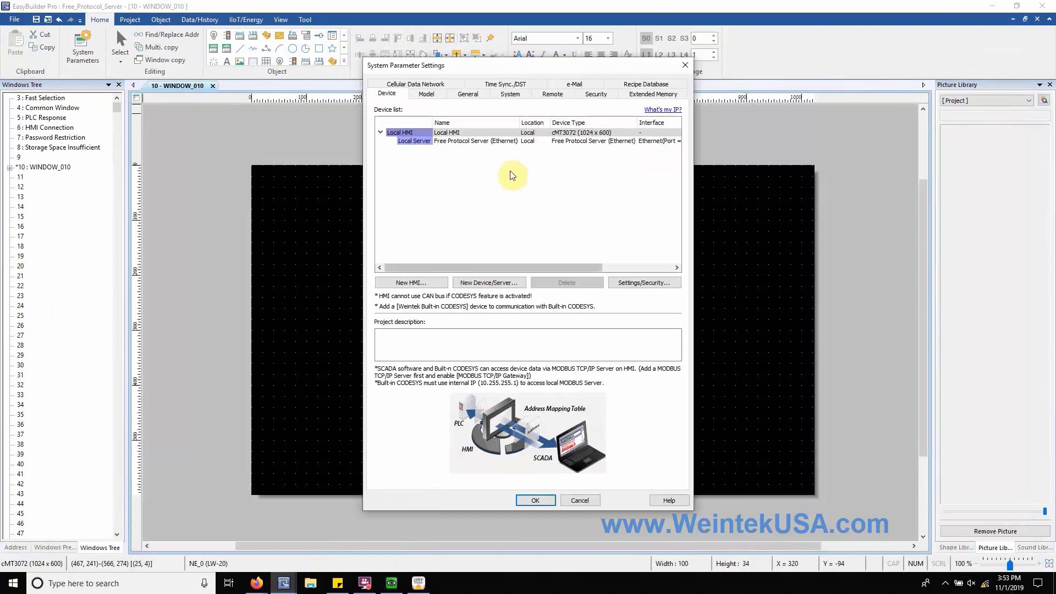
Step: Check the Free Protocol Server (Ethernet) device's interface, TCP/IP protocol and port 8010, then accept the settings
drag(495, 267, 530, 267)
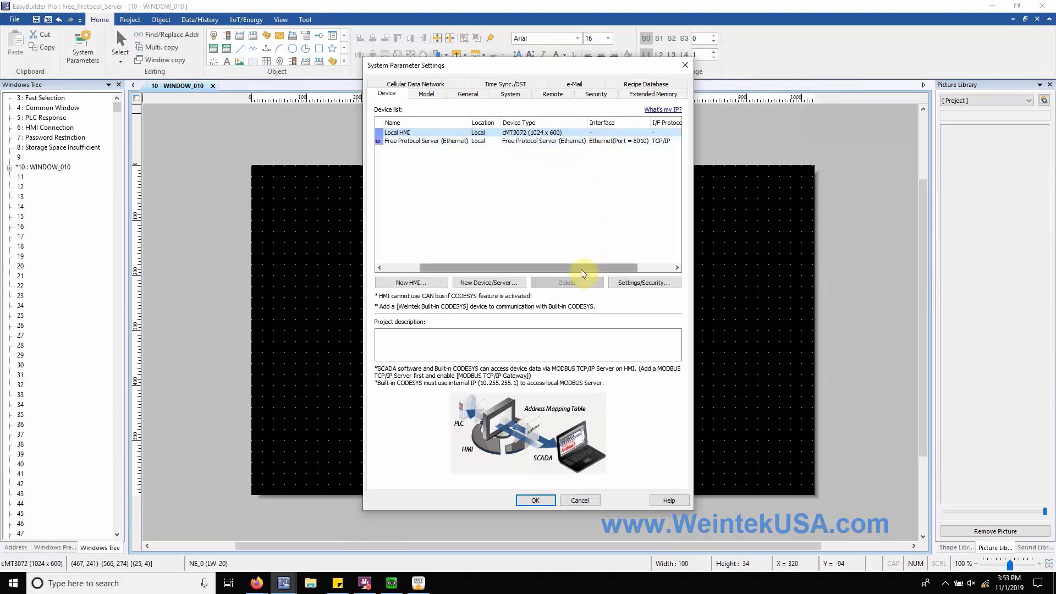
drag(586, 268, 638, 264)
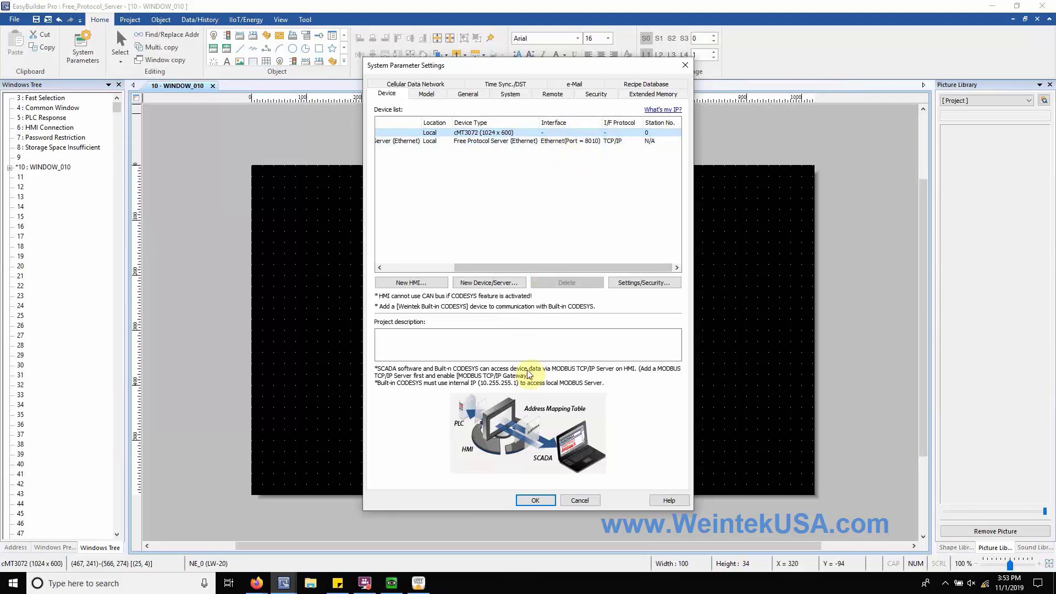
click(533, 500)
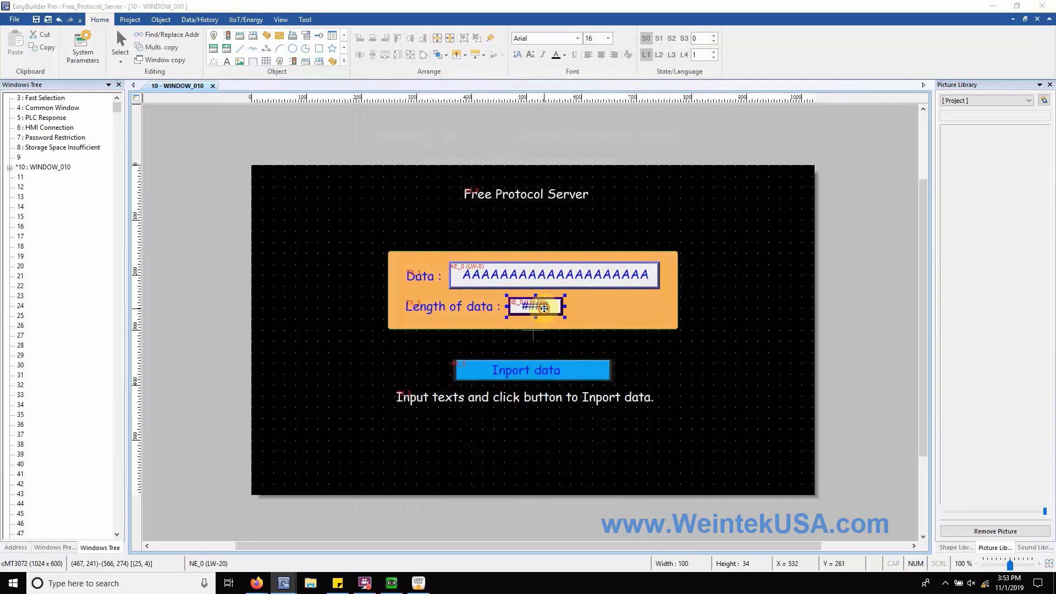
Step: Confirm the Length of data numeric object uses Local HMI address LW-20
double_click(544, 309)
drag(555, 80, 737, 95)
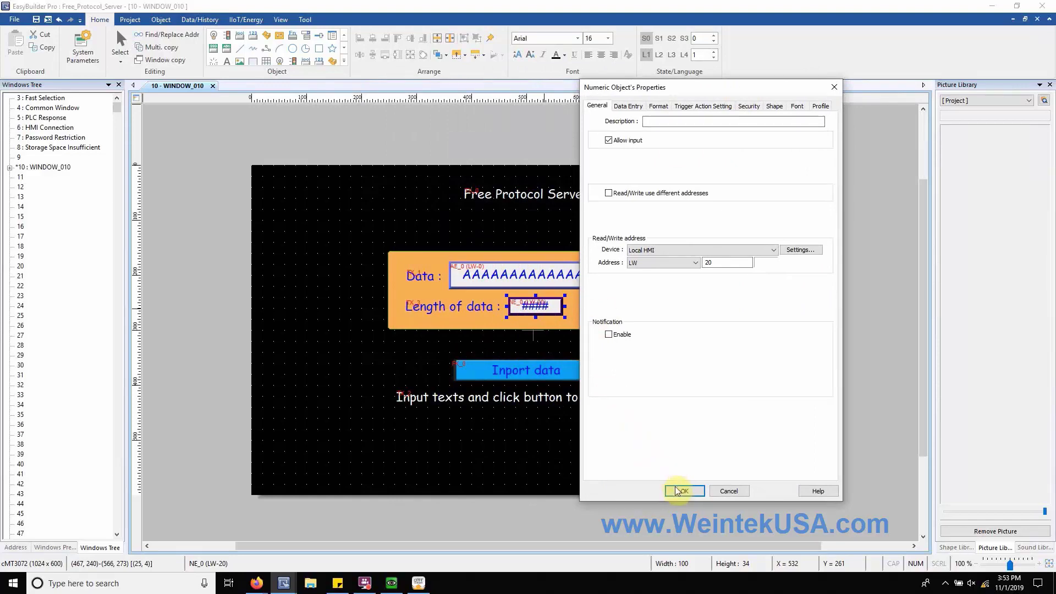
click(678, 491)
click(130, 19)
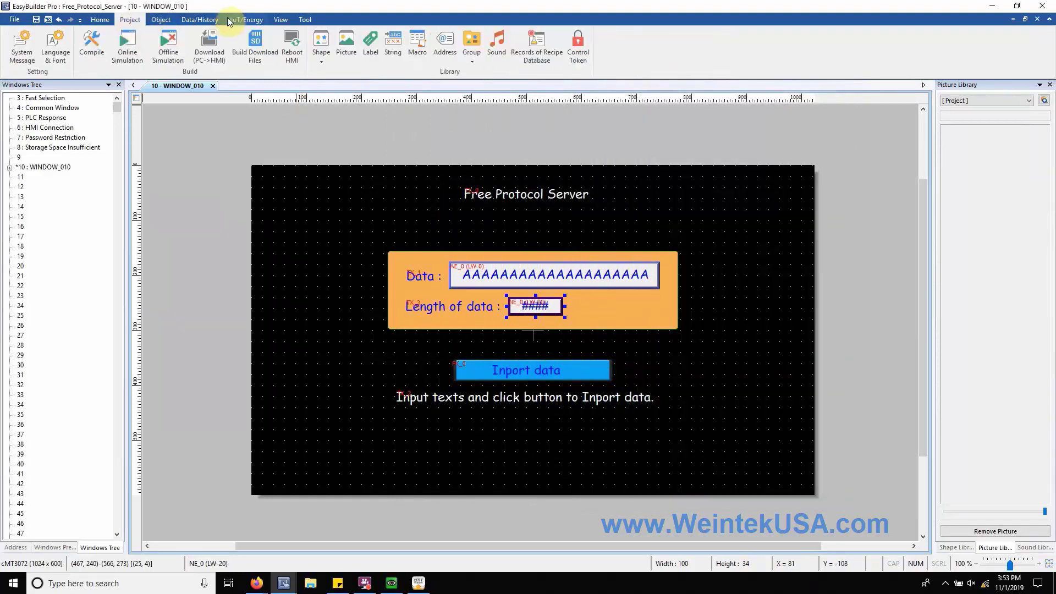
Step: Open the server's macro_1 and highlight its FILL, INPORT and SetData lines
click(417, 43)
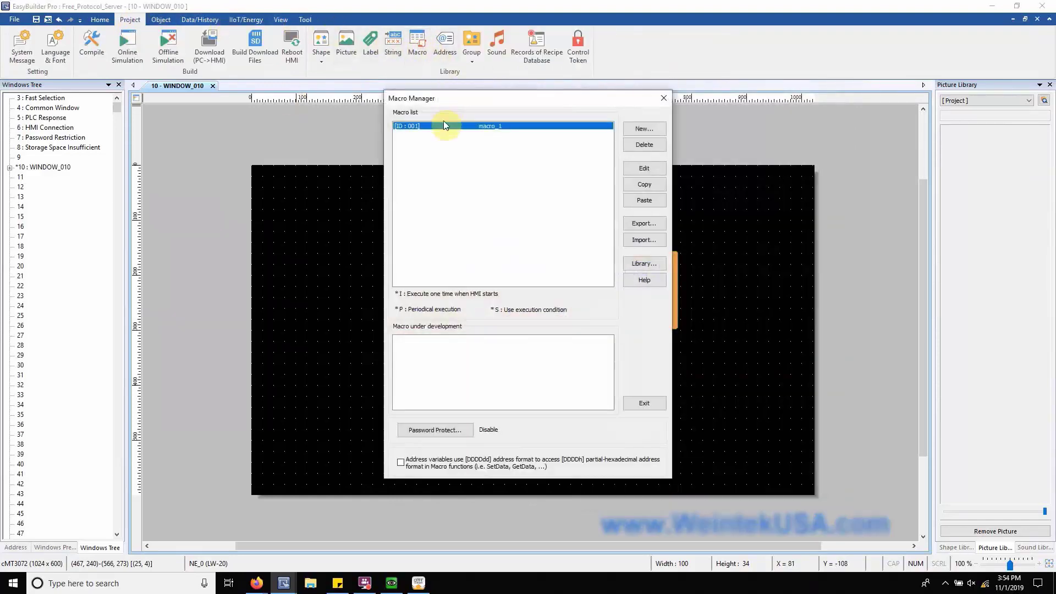
double_click(443, 125)
click(150, 135)
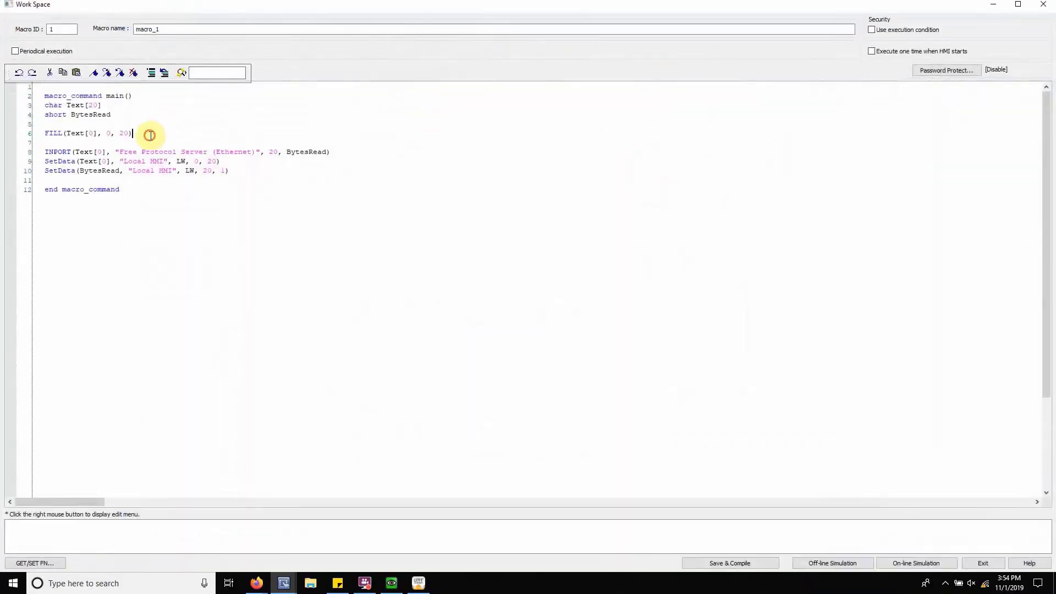
drag(150, 134, 43, 134)
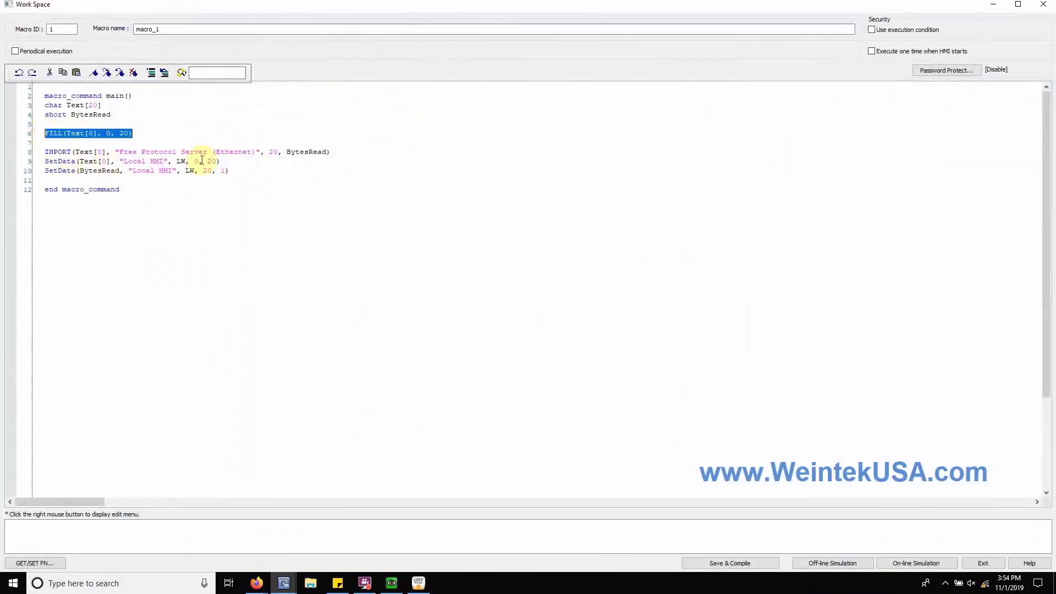
drag(332, 150, 146, 151)
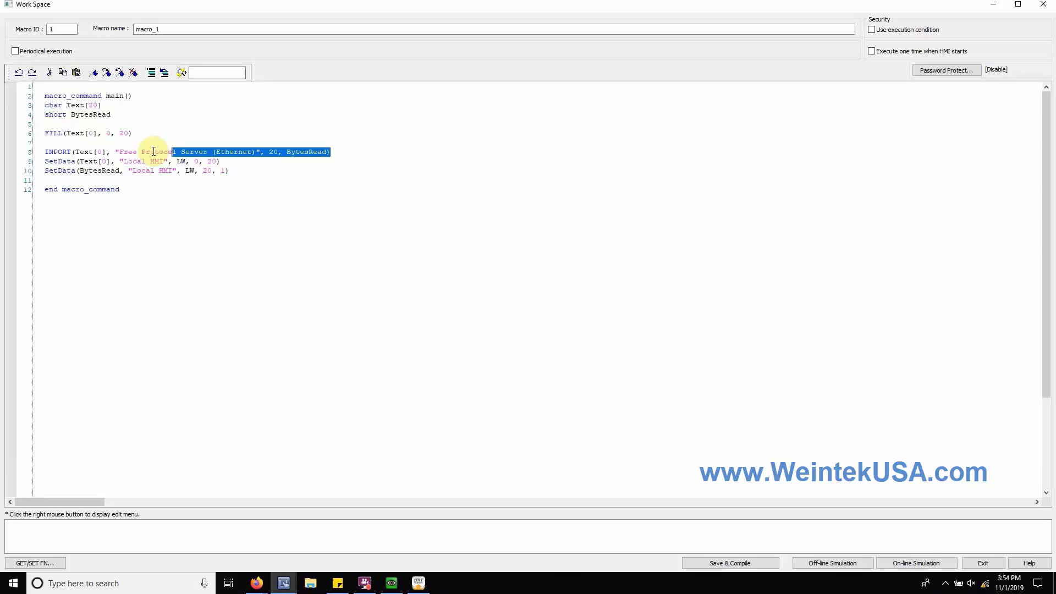
click(24, 153)
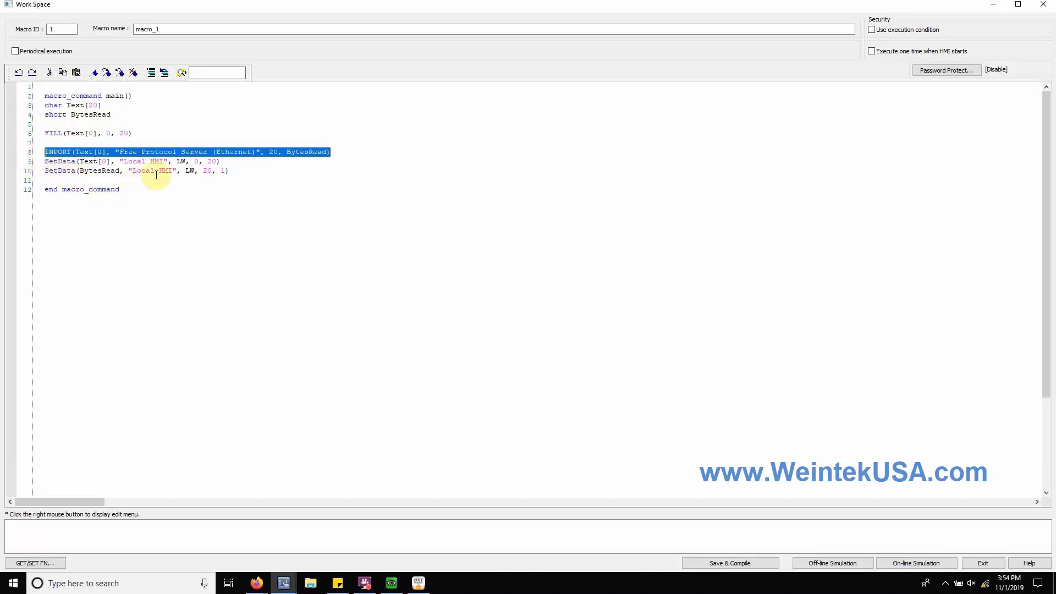
drag(112, 163, 43, 172)
click(170, 262)
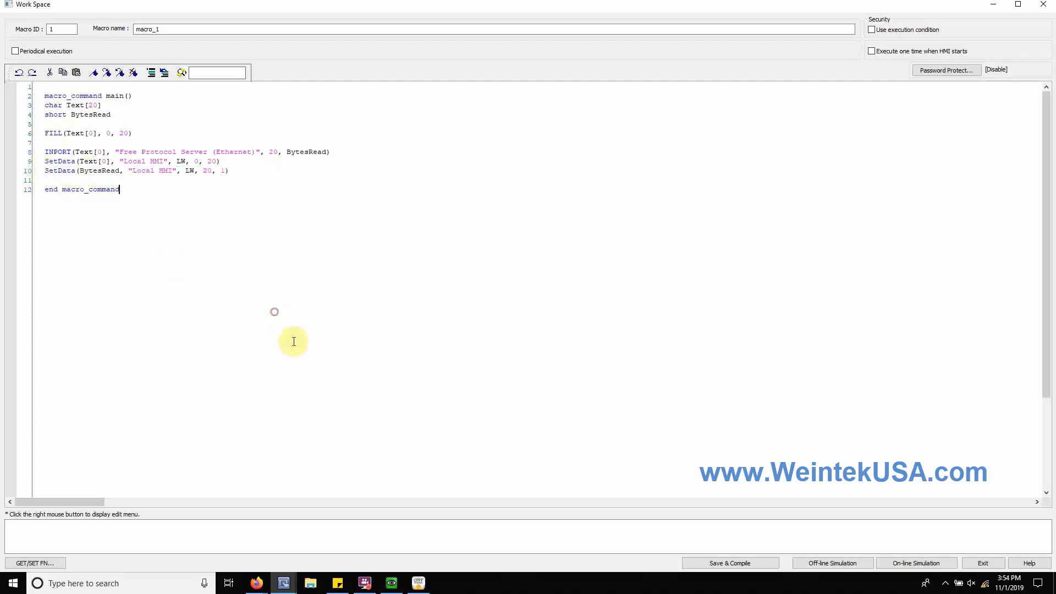
click(269, 582)
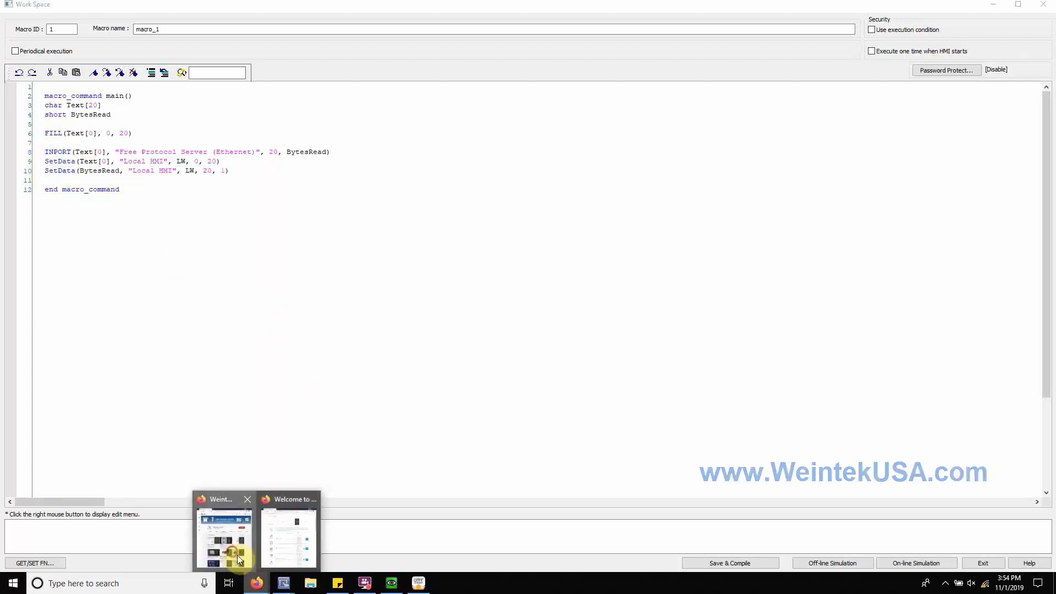
Step: Bring both simulations forward and move the client simulation to the right half
click(236, 556)
click(292, 555)
click(414, 589)
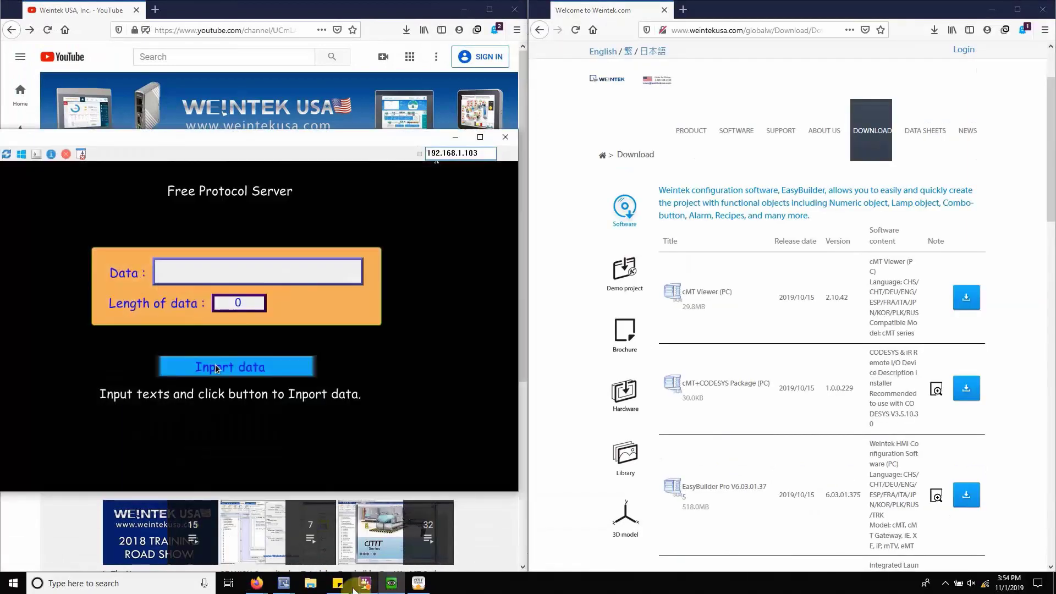
click(416, 585)
click(461, 138)
drag(471, 126, 729, 139)
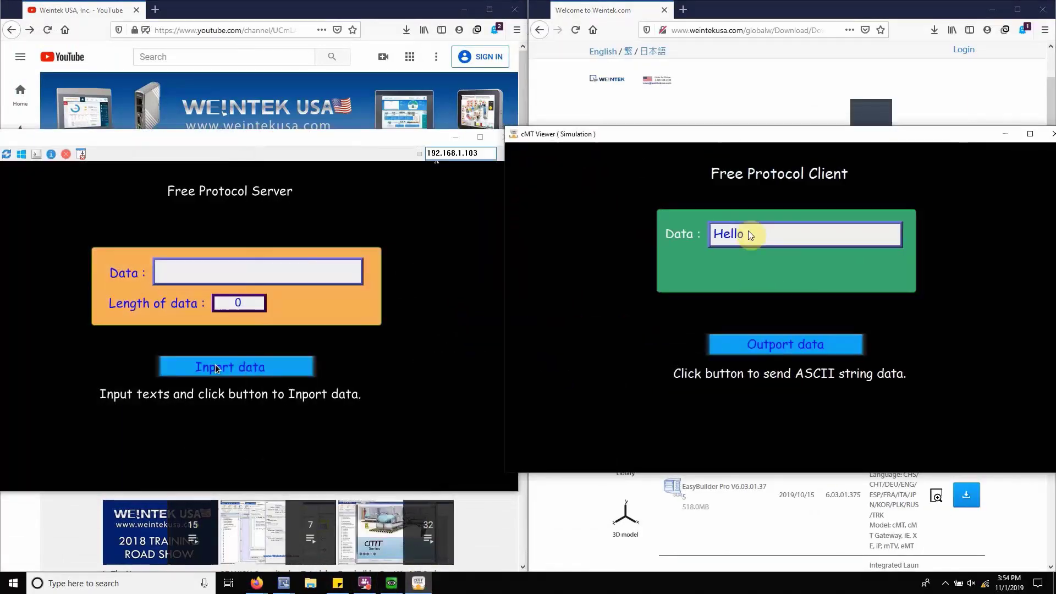
Step: Send 'Hello' from the client with Outport data and import it on the server
click(748, 340)
click(216, 368)
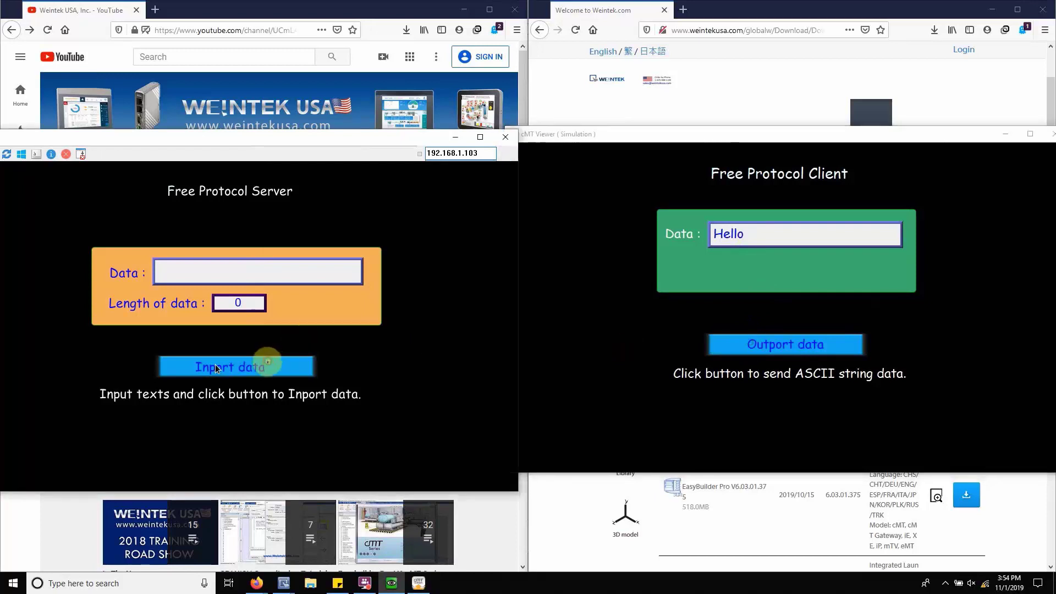
click(255, 366)
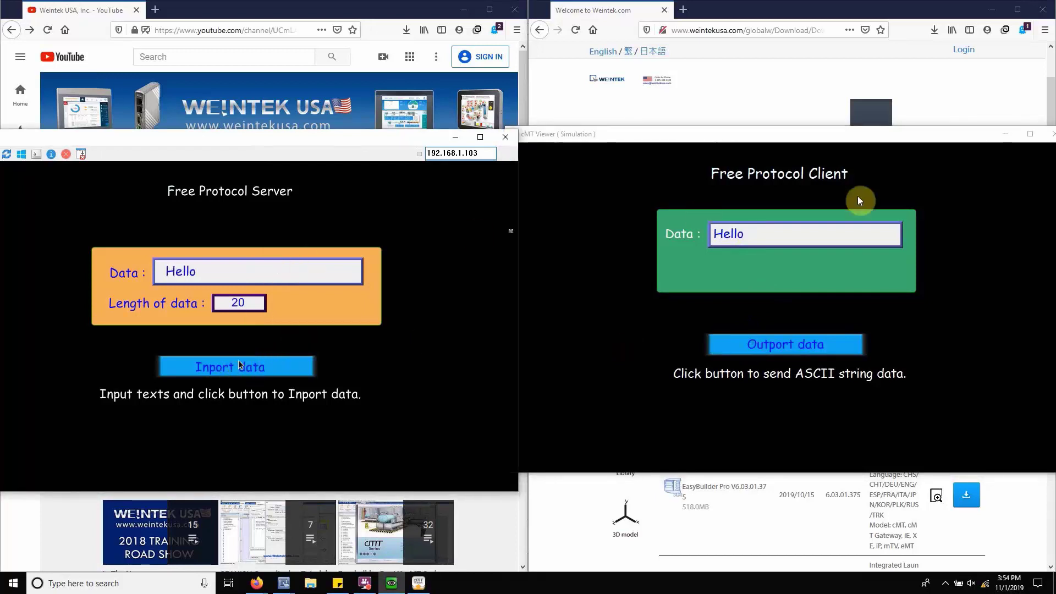
Step: Change the client's Data to 'Hi' and import it on the server, showing length 20
click(760, 236)
text(Hi)
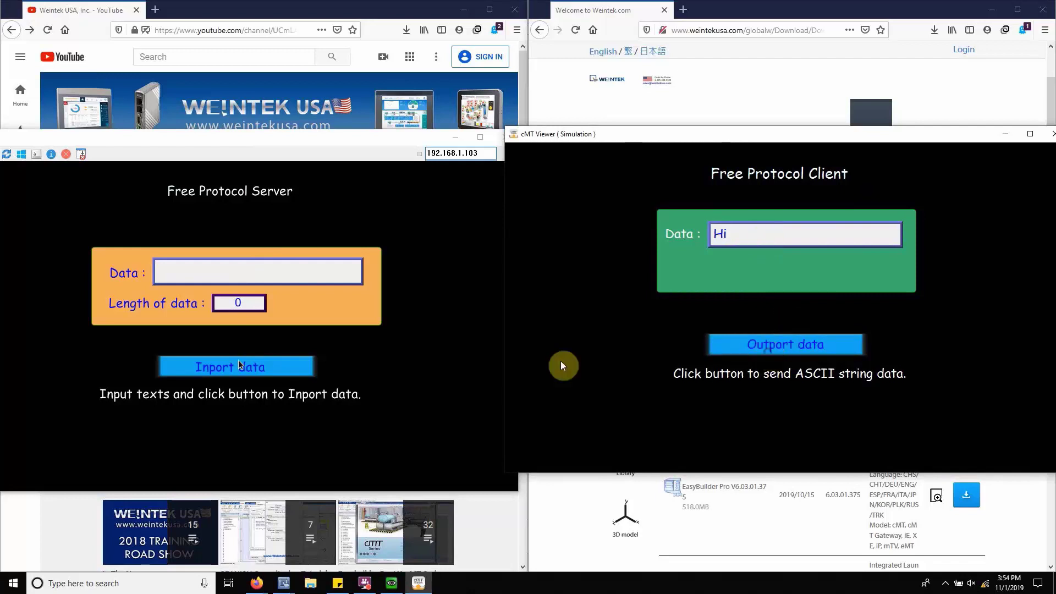
click(290, 363)
click(295, 368)
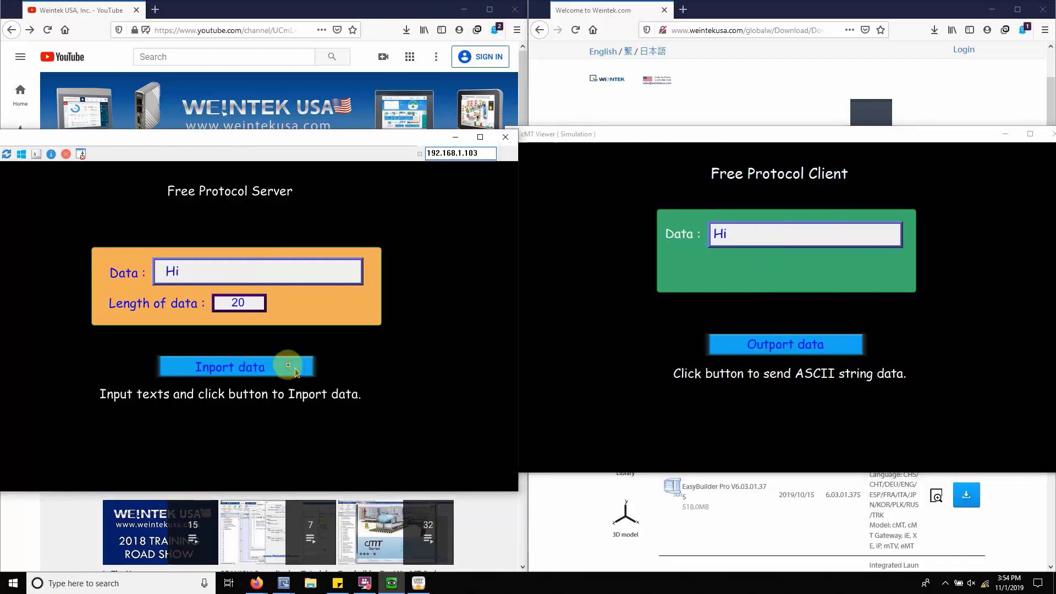
Step: Bring the Weintek YouTube and Weintek download Firefox windows to the front
click(327, 10)
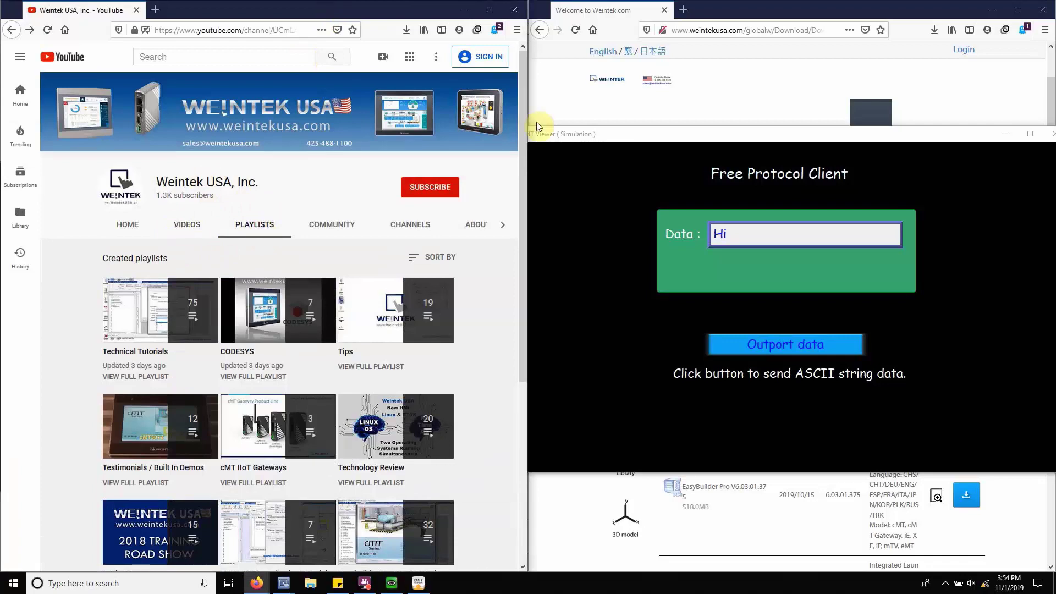
click(728, 11)
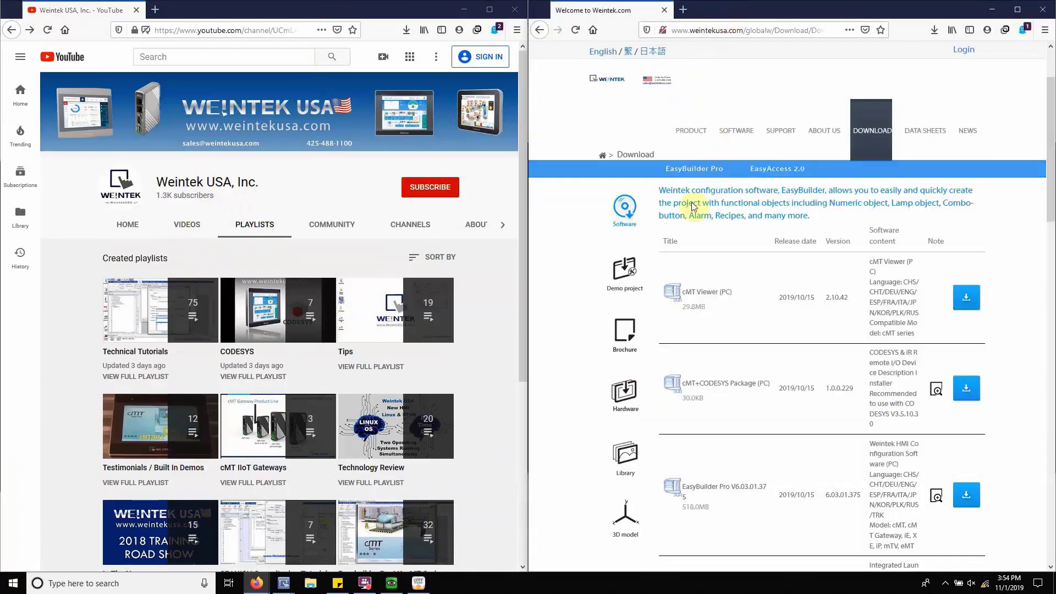